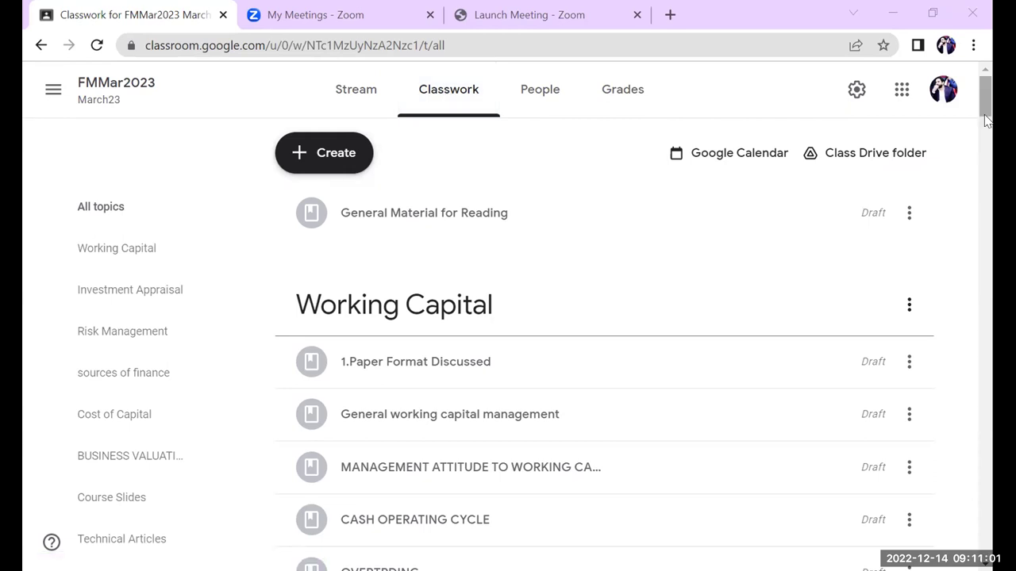
Look through the FMMar2023 Classwork page, from the Working Capital materials to the sources of finance topic and back.
{"action": "left_click_drag", "start_coordinate": [988, 120], "coordinate": [991, 249]}
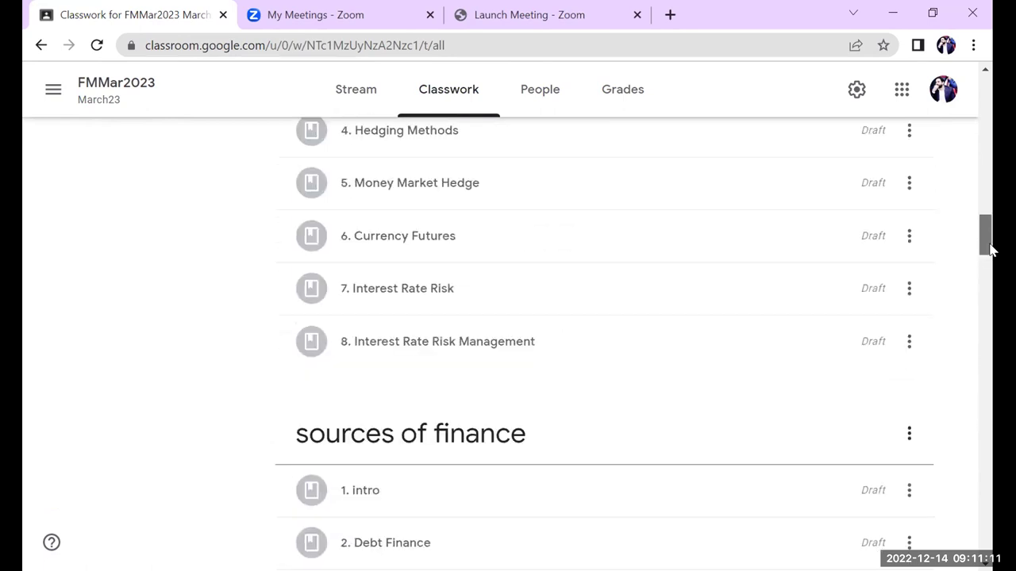
{"action": "left_click_drag", "start_coordinate": [990, 250], "coordinate": [991, 79]}
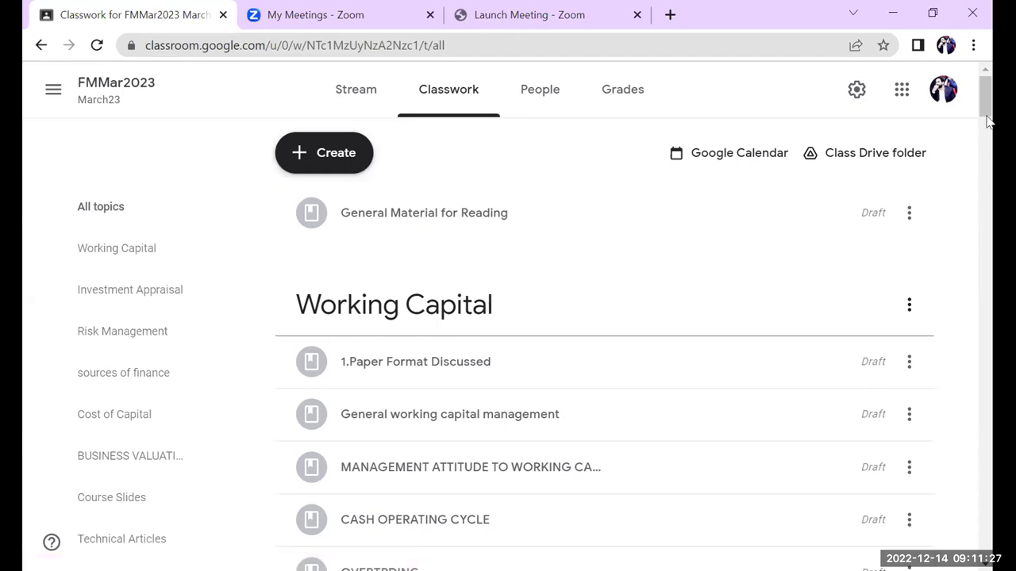
{"action": "scroll", "coordinate": [988, 119], "scroll_direction": "down", "scroll_amount": 1}
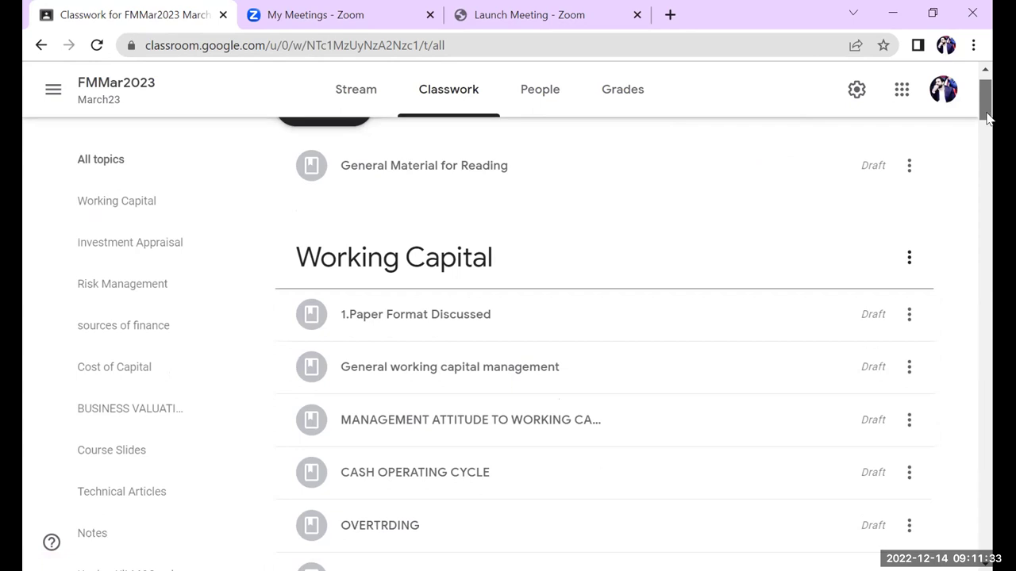
{"action": "left_click_drag", "start_coordinate": [988, 116], "coordinate": [989, 125]}
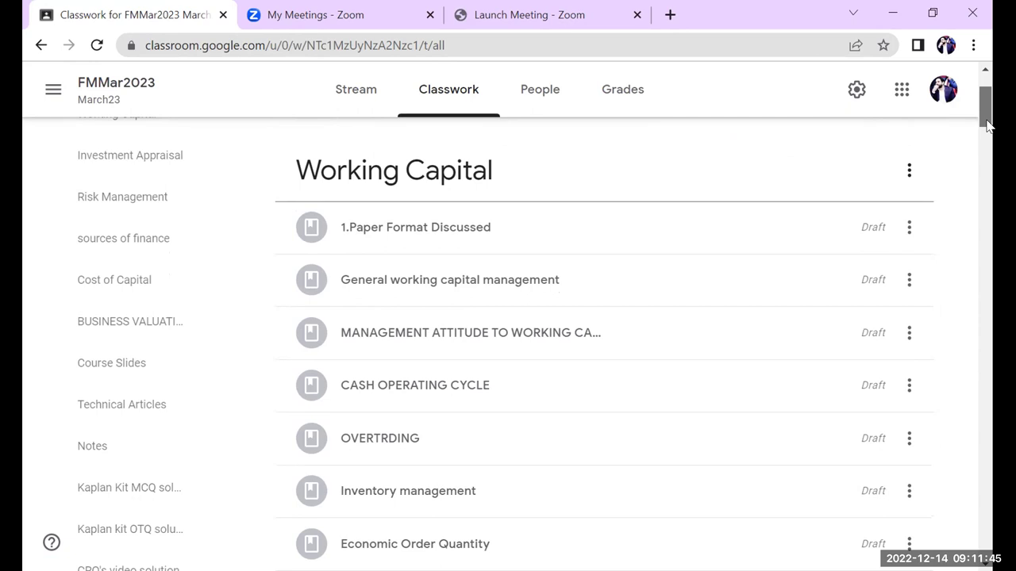
{"action": "left_click_drag", "start_coordinate": [988, 125], "coordinate": [988, 135]}
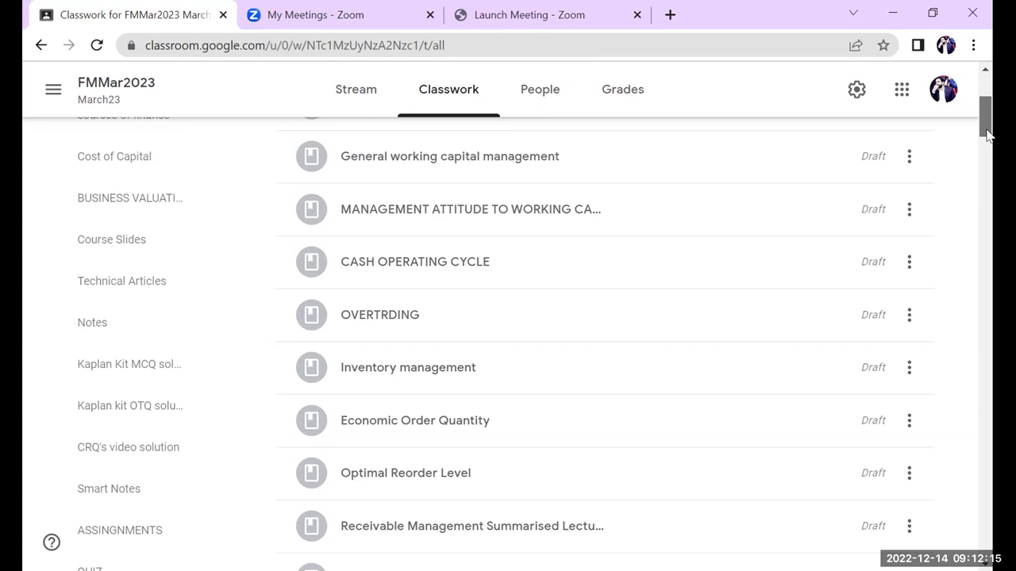
{"action": "left_click_drag", "start_coordinate": [988, 135], "coordinate": [988, 131]}
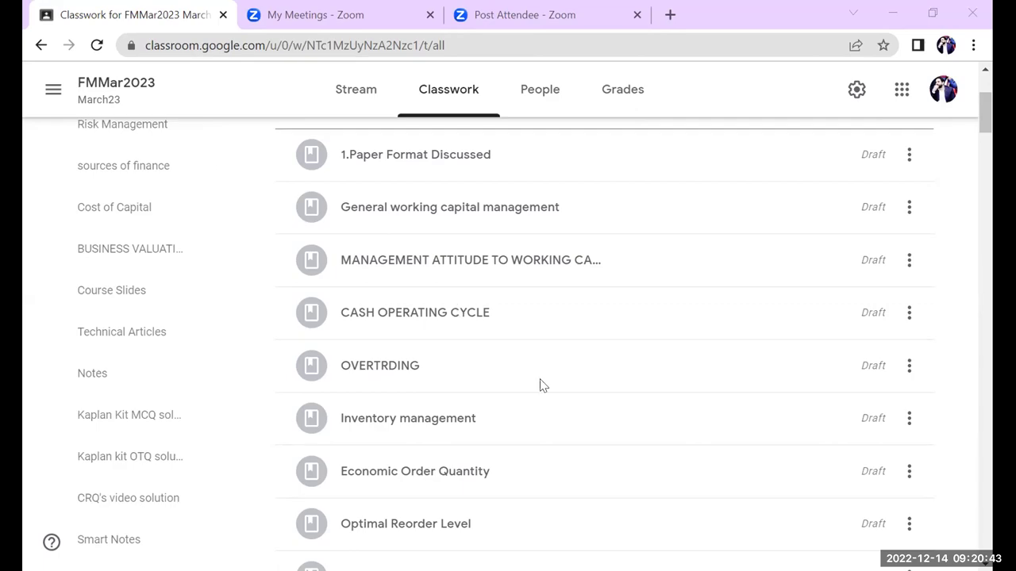
Switch to the Lecture Plan workbook in Excel and review the first Working Capital lectures, ending on the first lecture's date cell.
{"action": "key", "text": "alt+Tab"}
{"action": "left_click", "coordinate": [439, 251]}
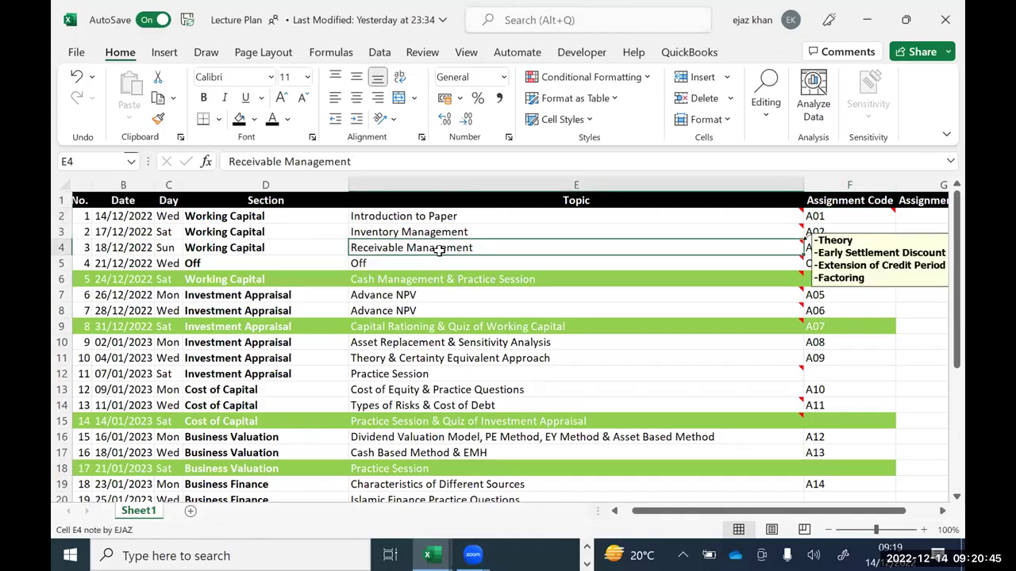
{"action": "key", "text": "Left"}
{"action": "key", "text": "Down"}
{"action": "key", "text": "Up"}
{"action": "key", "text": "Up"}
{"action": "key", "text": "Left"}
{"action": "key", "text": "Up"}
{"action": "key", "text": "Up"}
{"action": "key", "text": "Left"}
{"action": "key", "text": "Down"}
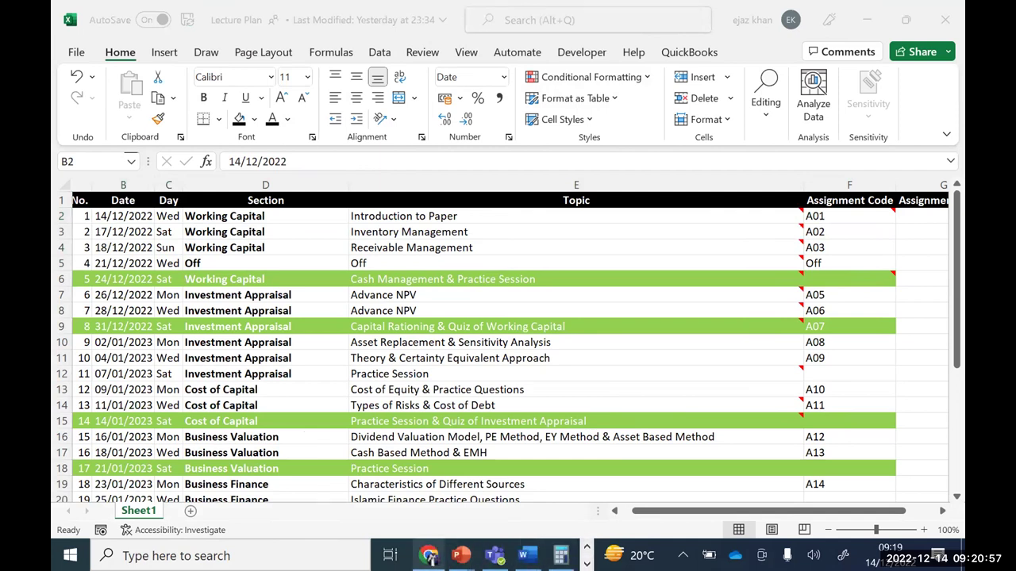
Switch back to Google Classroom in Chrome and view the Classwork topics down to the assignments and the class Stream, returning to Classwork.
{"action": "left_click", "coordinate": [429, 555]}
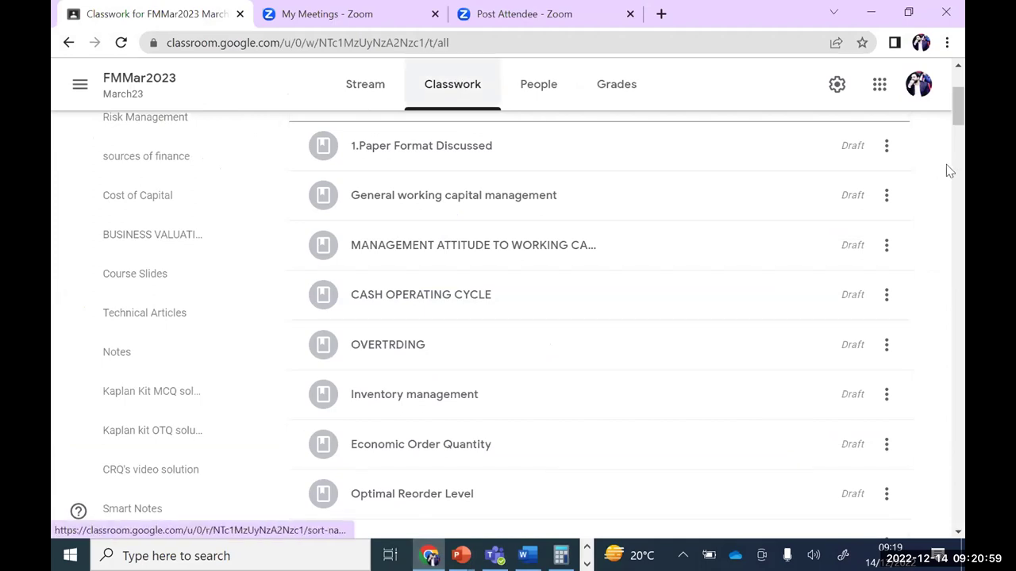
{"action": "left_click_drag", "start_coordinate": [963, 112], "coordinate": [965, 468]}
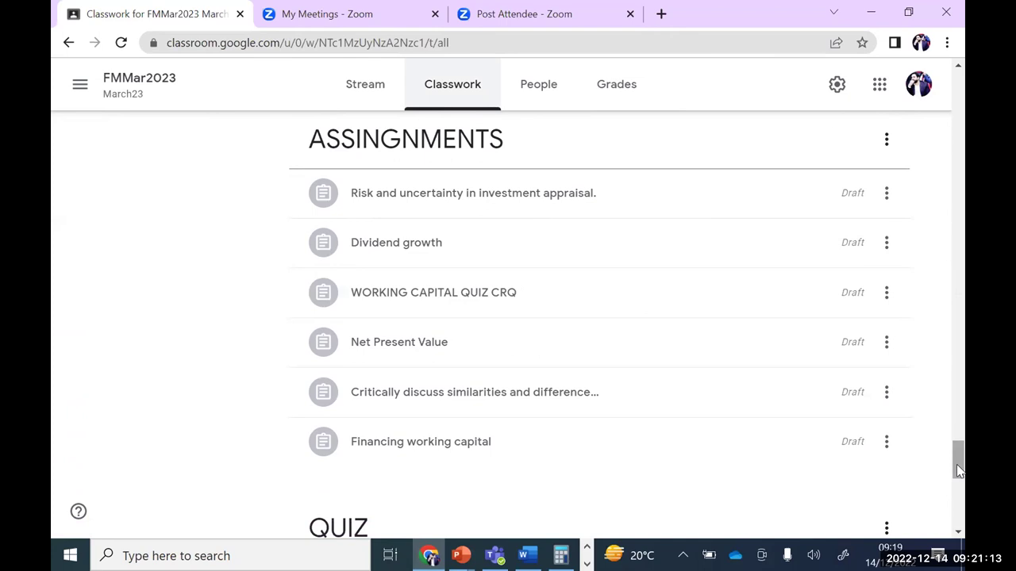
{"action": "left_click_drag", "start_coordinate": [958, 469], "coordinate": [965, 86]}
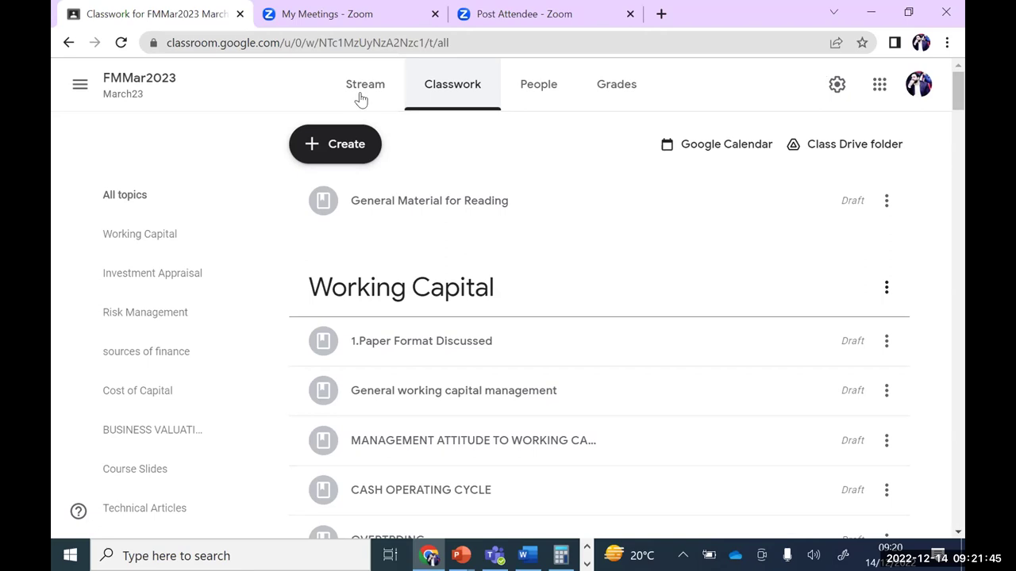
{"action": "left_click", "coordinate": [361, 88]}
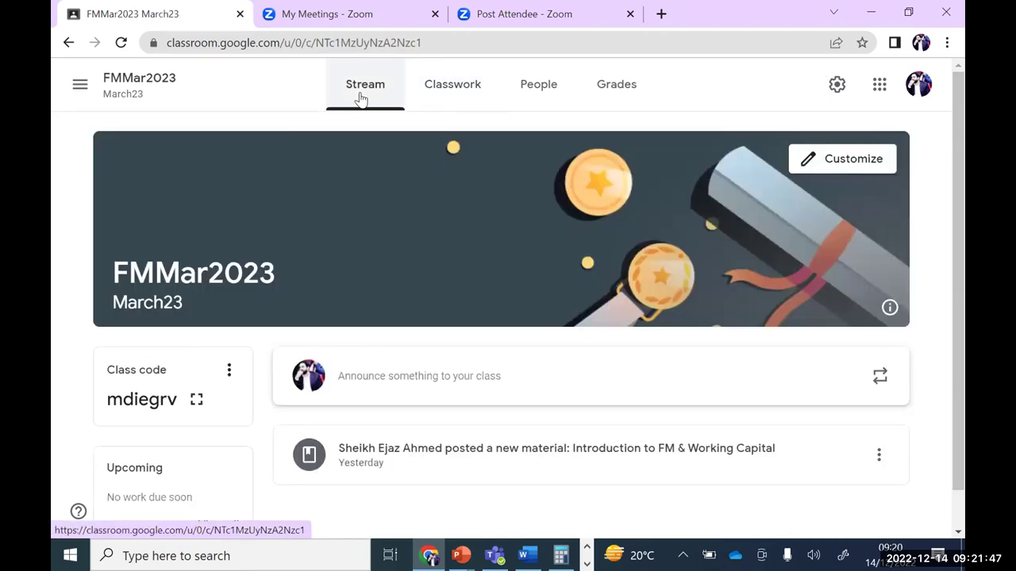
{"action": "left_click", "coordinate": [463, 88]}
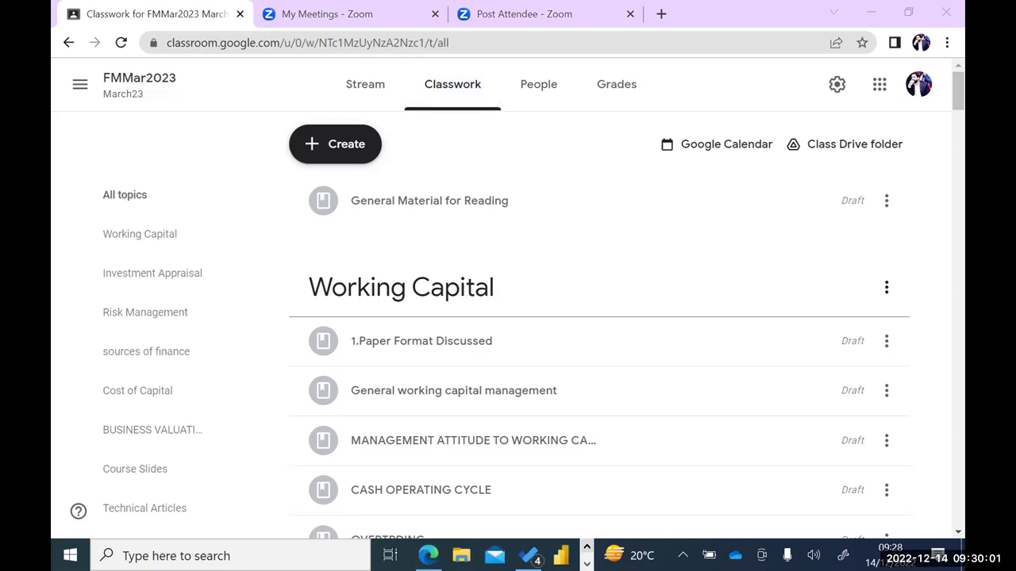
Switch to the Book3 workbook in Excel and examine the Attendance, Assignment % and Quiz % headings of the Evaluation Report.
{"action": "left_click", "coordinate": [587, 562]}
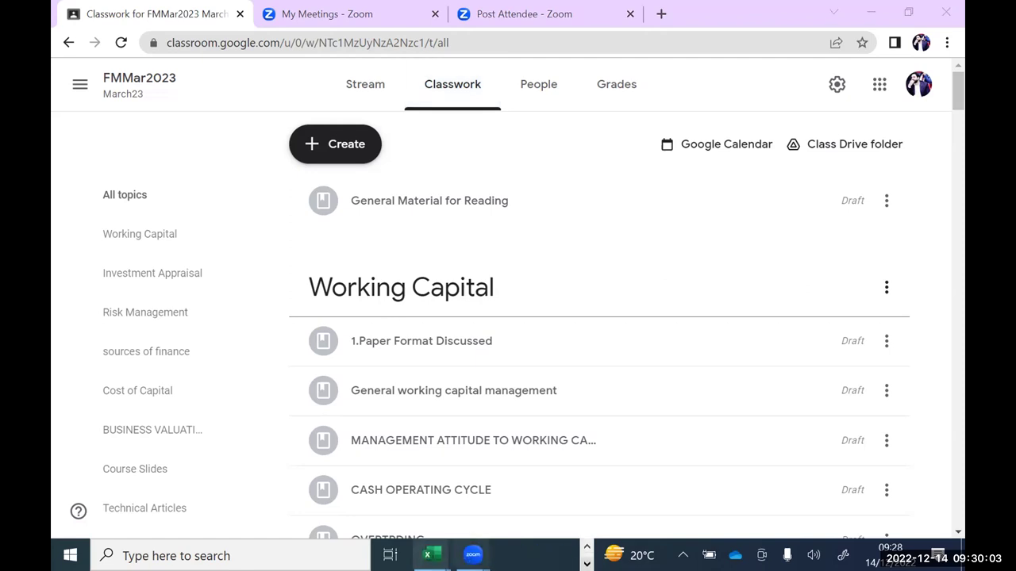
{"action": "mouse_move", "coordinate": [427, 555]}
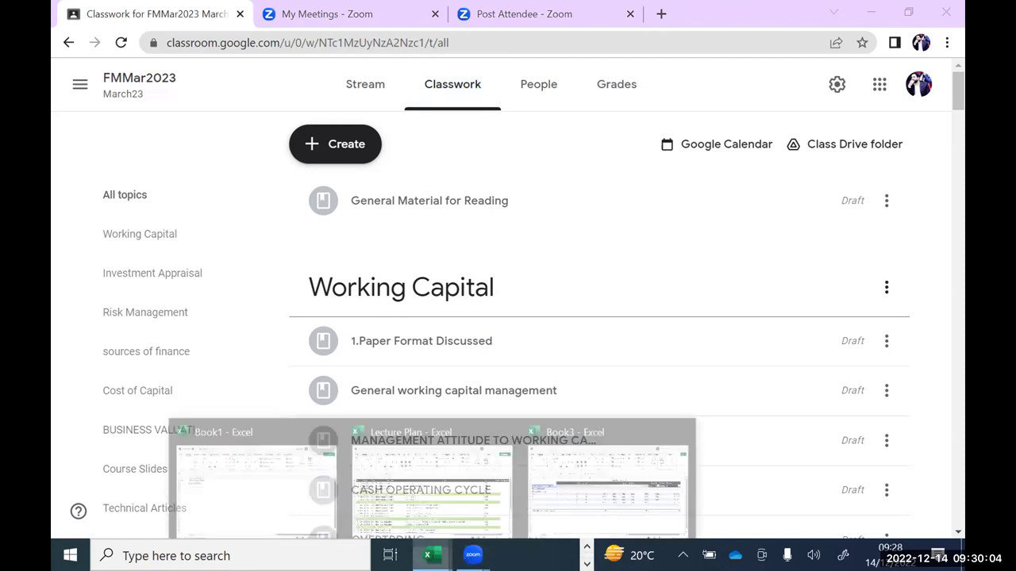
{"action": "left_click", "coordinate": [551, 520]}
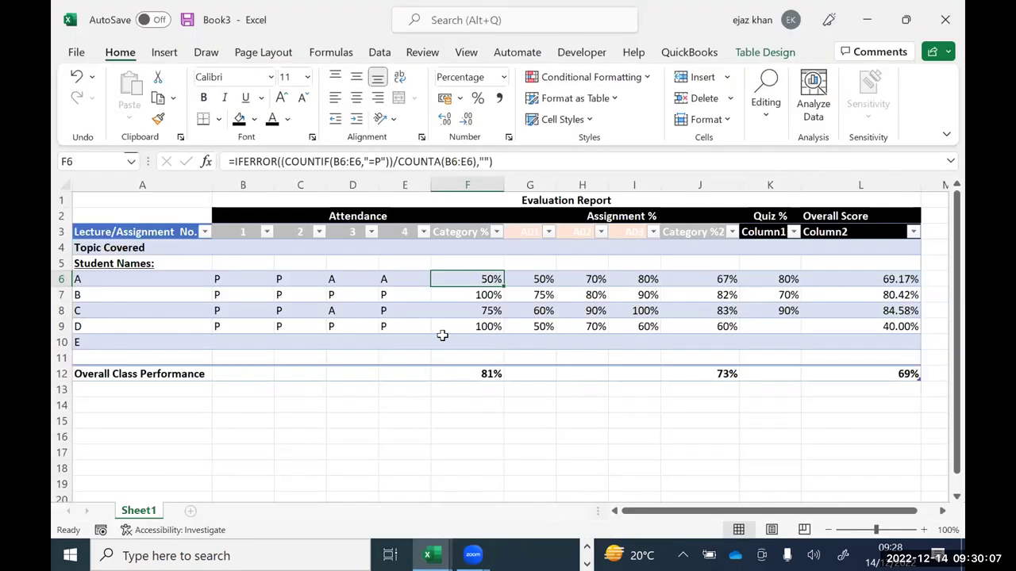
{"action": "left_click", "coordinate": [365, 216]}
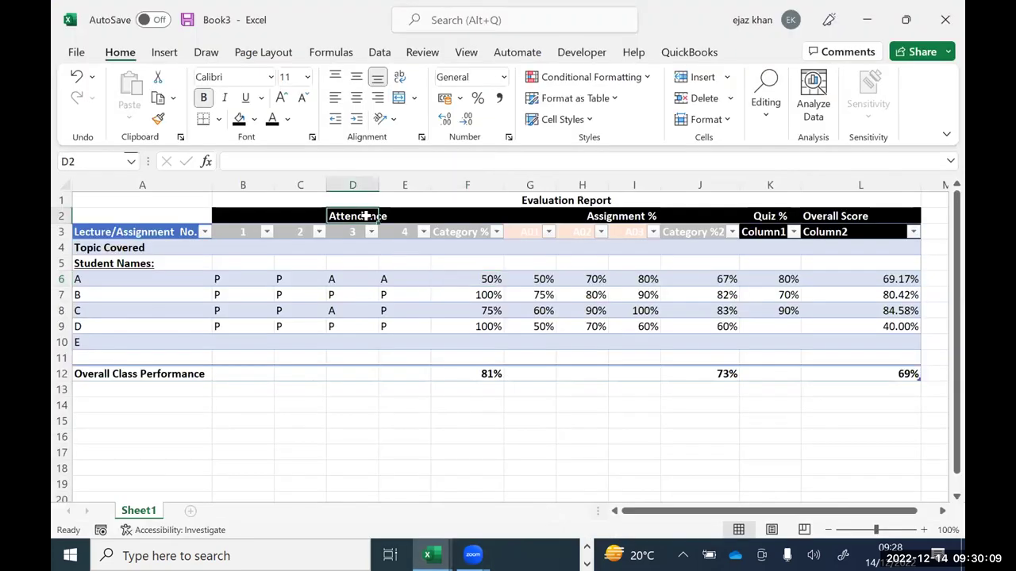
{"action": "left_click", "coordinate": [528, 216]}
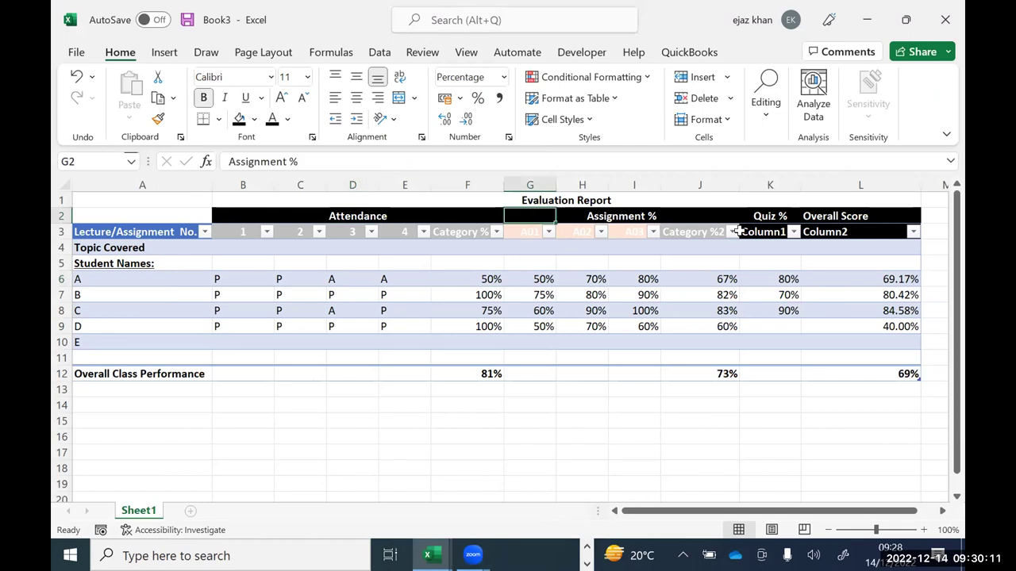
{"action": "left_click", "coordinate": [742, 215]}
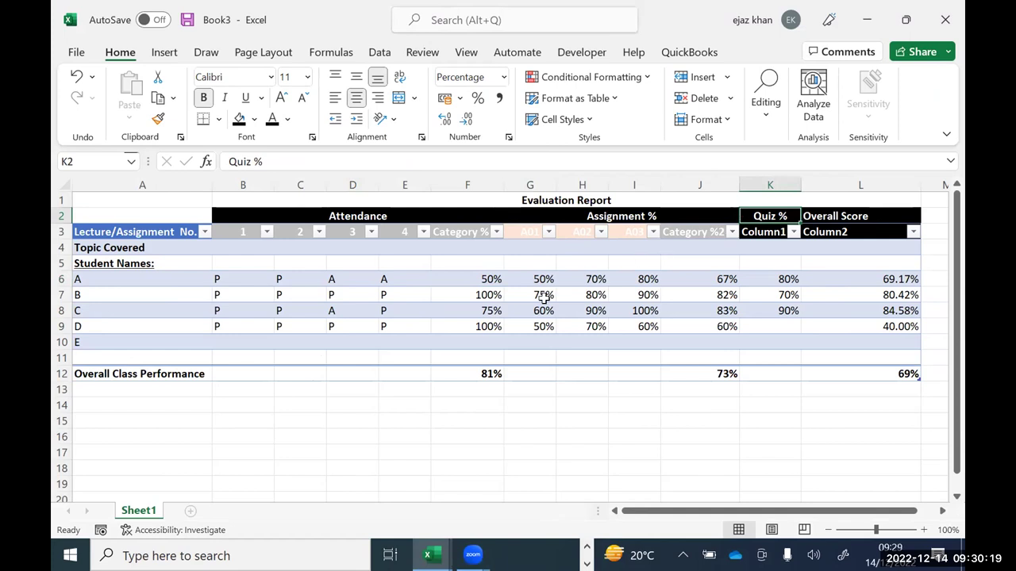
Examine student A's attendance, assignment, quiz and overall score cells in row 6.
{"action": "left_click", "coordinate": [166, 284]}
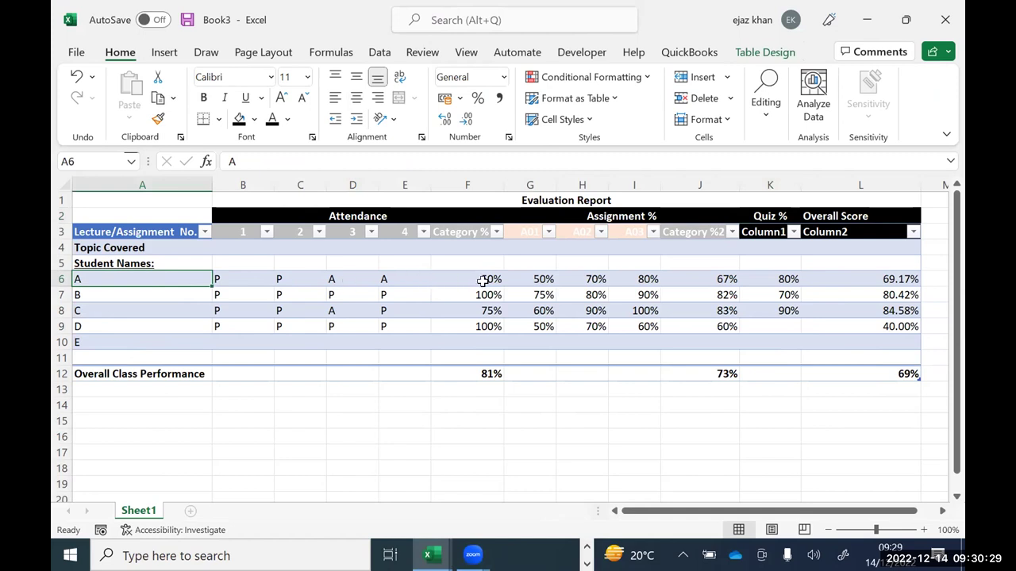
{"action": "left_click", "coordinate": [542, 287]}
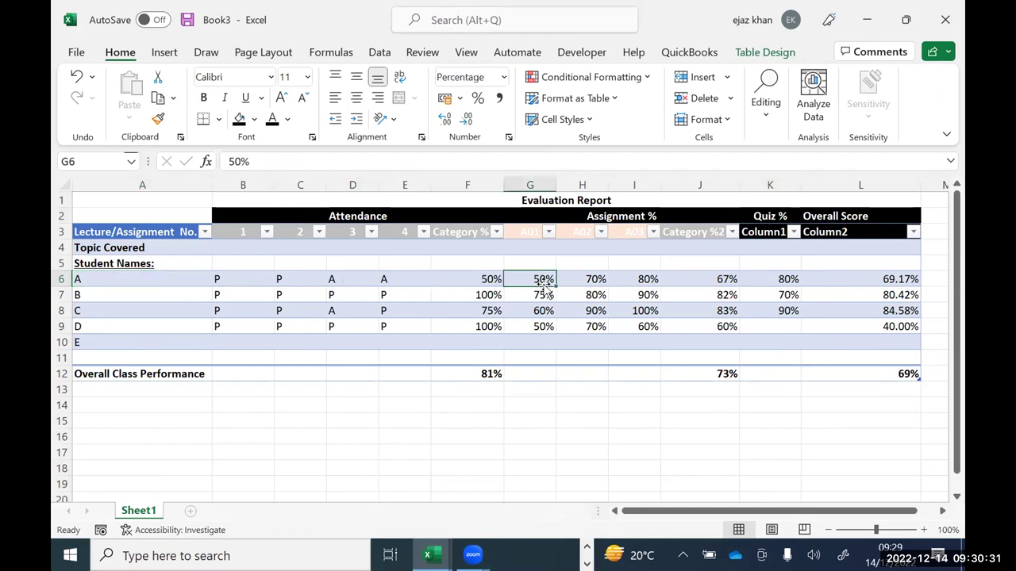
{"action": "left_click", "coordinate": [478, 279]}
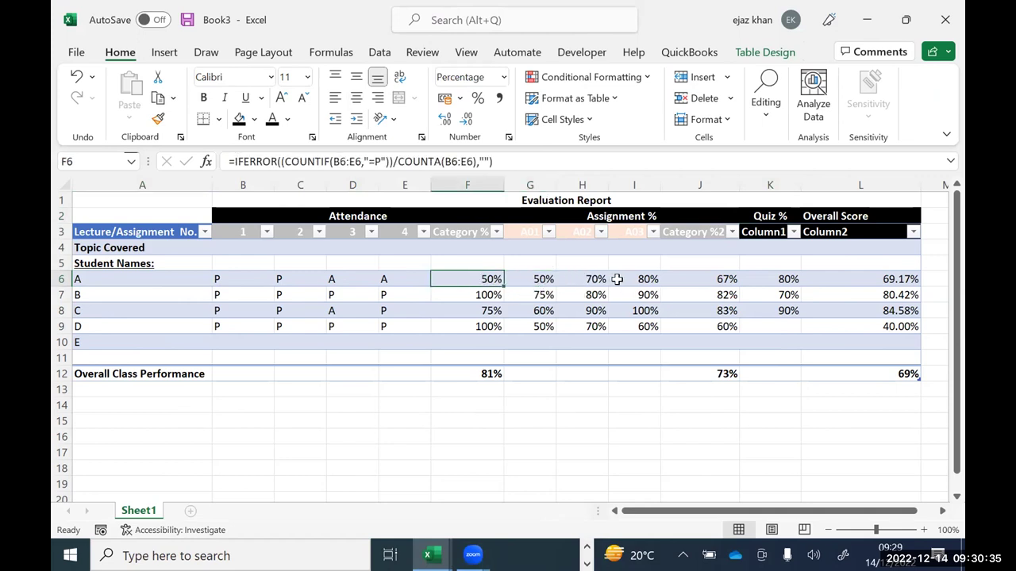
{"action": "left_click", "coordinate": [694, 279]}
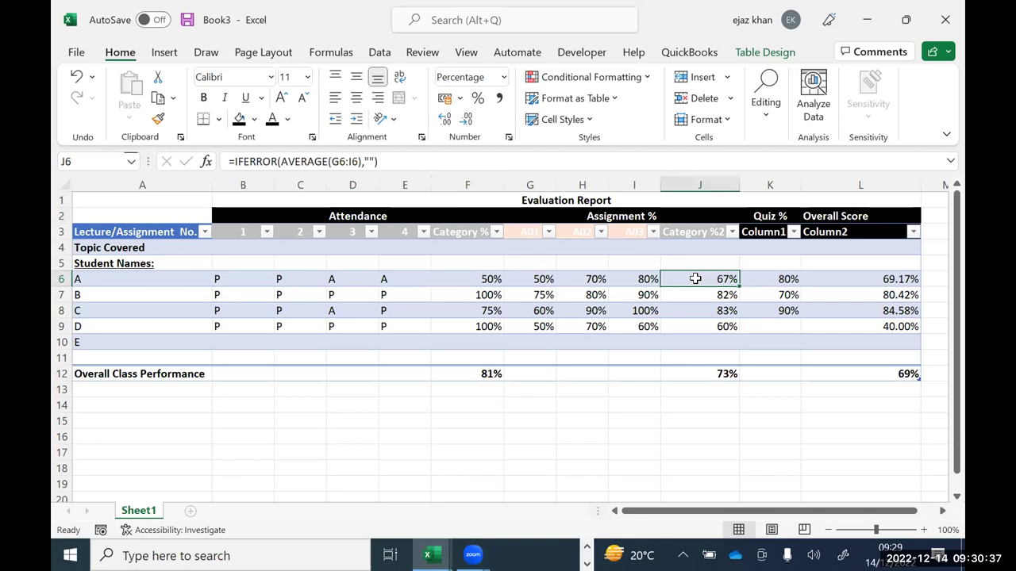
{"action": "left_click", "coordinate": [776, 279]}
{"action": "left_click", "coordinate": [888, 287]}
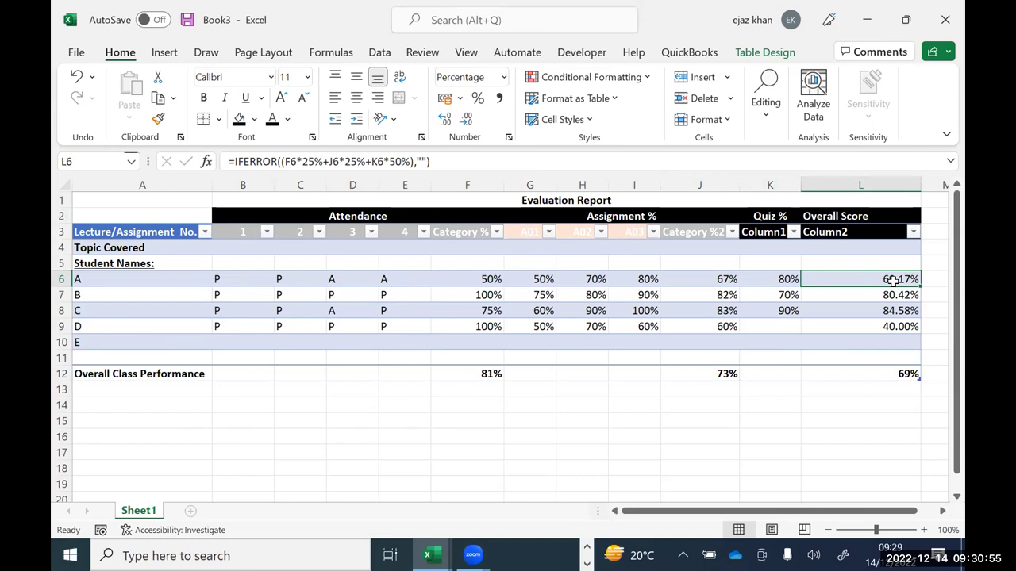
Inspect the weighted formula behind student A's overall score in cell L6, leaving it and the cells below unedited.
{"action": "double_click", "coordinate": [893, 280]}
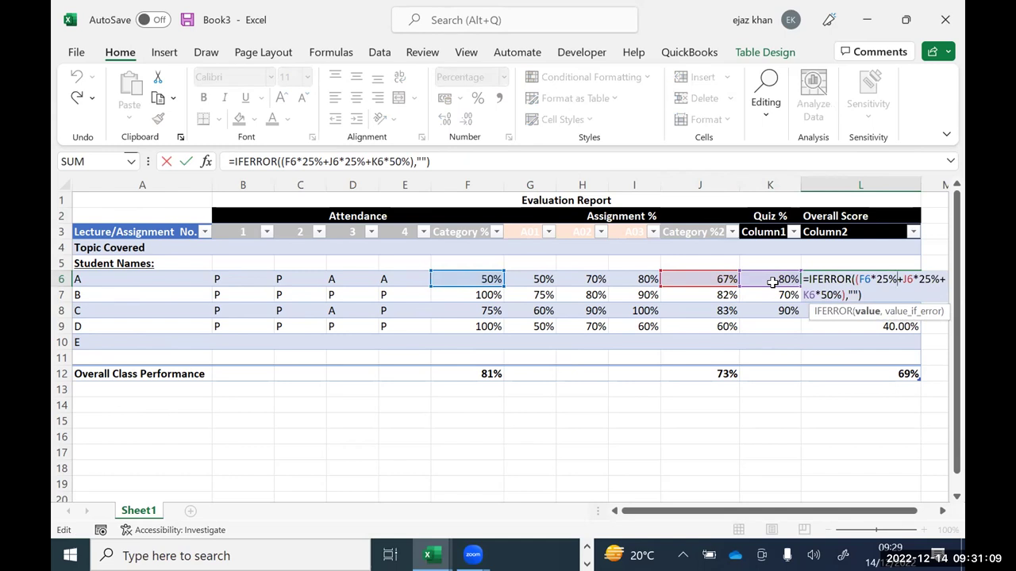
{"action": "key", "text": "Return"}
{"action": "type", "text": "#"}
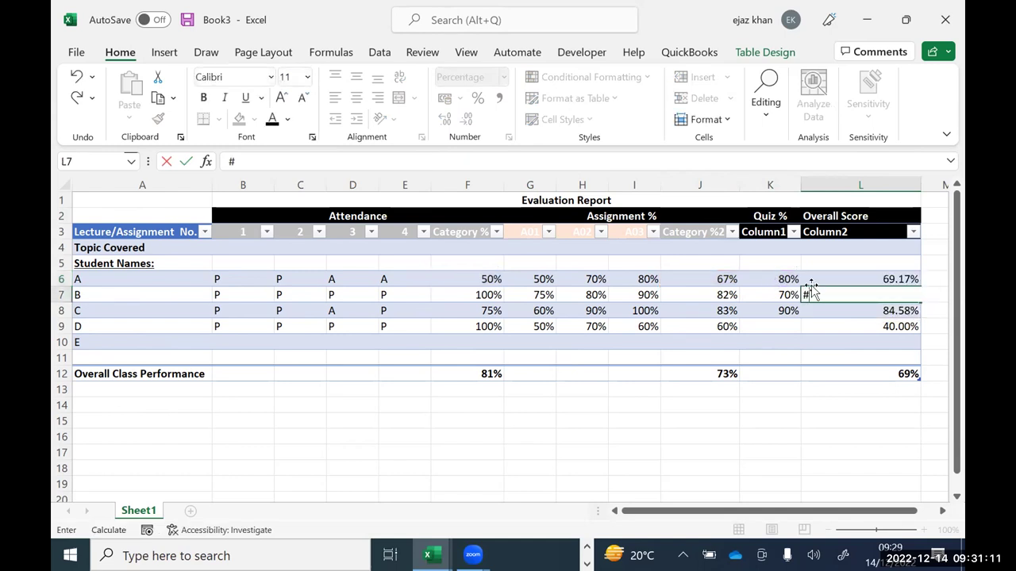
{"action": "key", "text": "Escape"}
{"action": "left_click", "coordinate": [863, 274]}
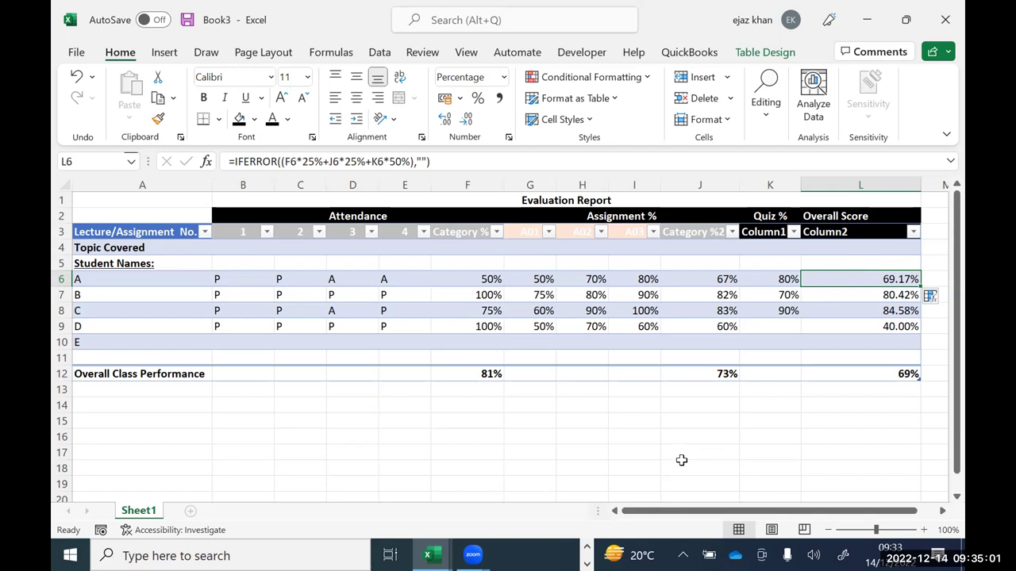
{"action": "left_click", "coordinate": [569, 434]}
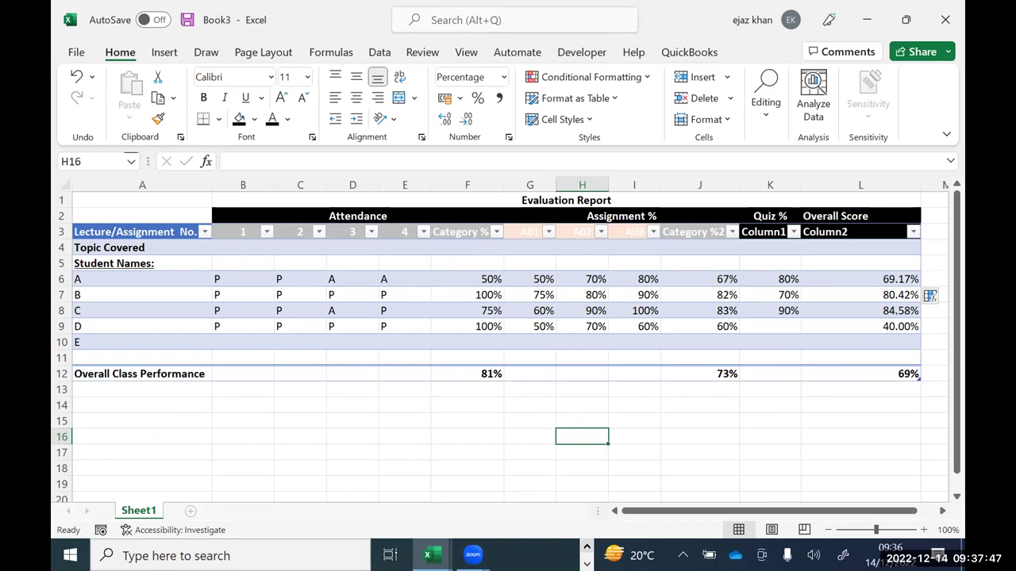
{"action": "left_click", "coordinate": [328, 396]}
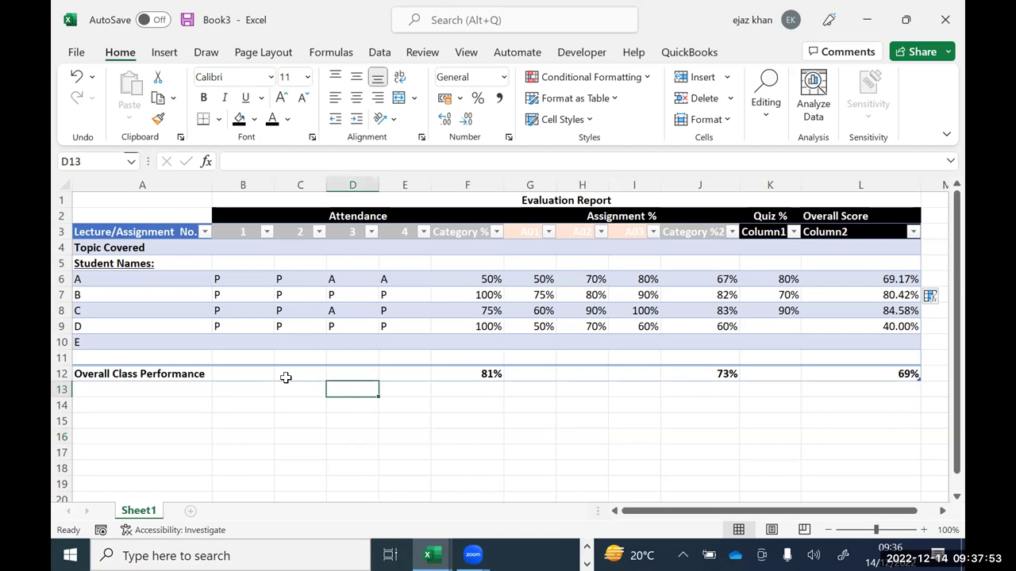
{"action": "left_click", "coordinate": [287, 380]}
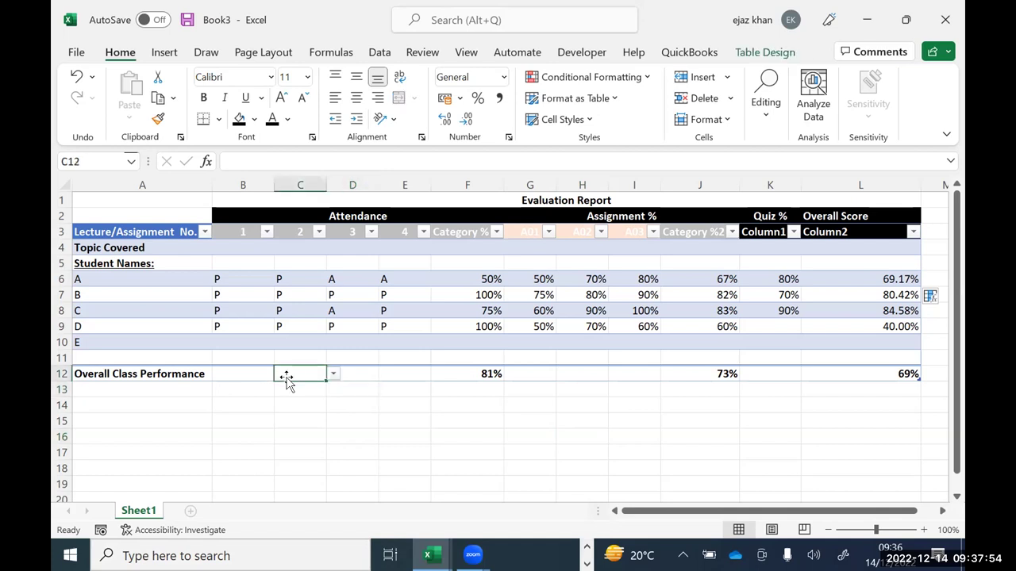
{"action": "left_click", "coordinate": [246, 388]}
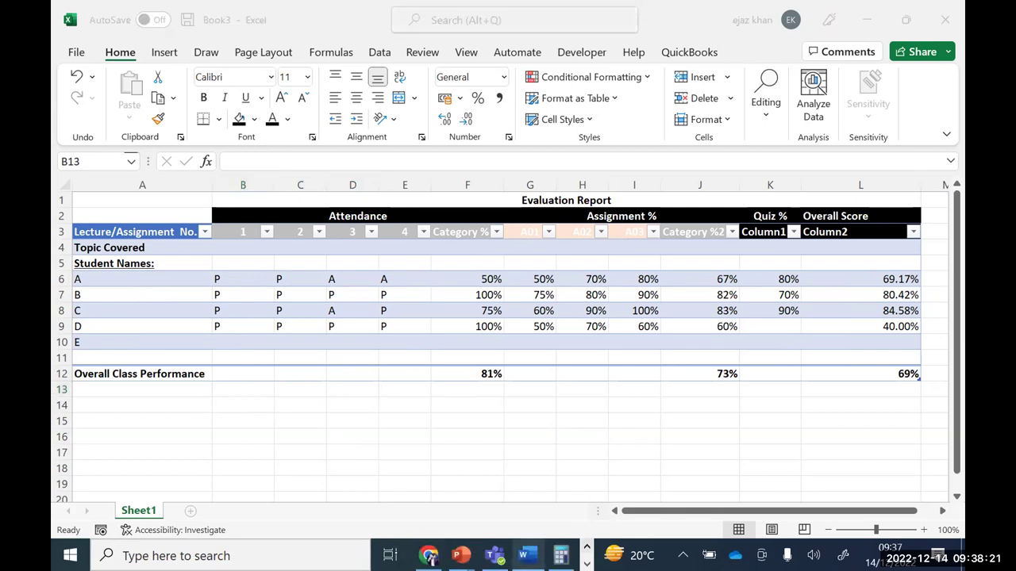
{"action": "mouse_move", "coordinate": [460, 556]}
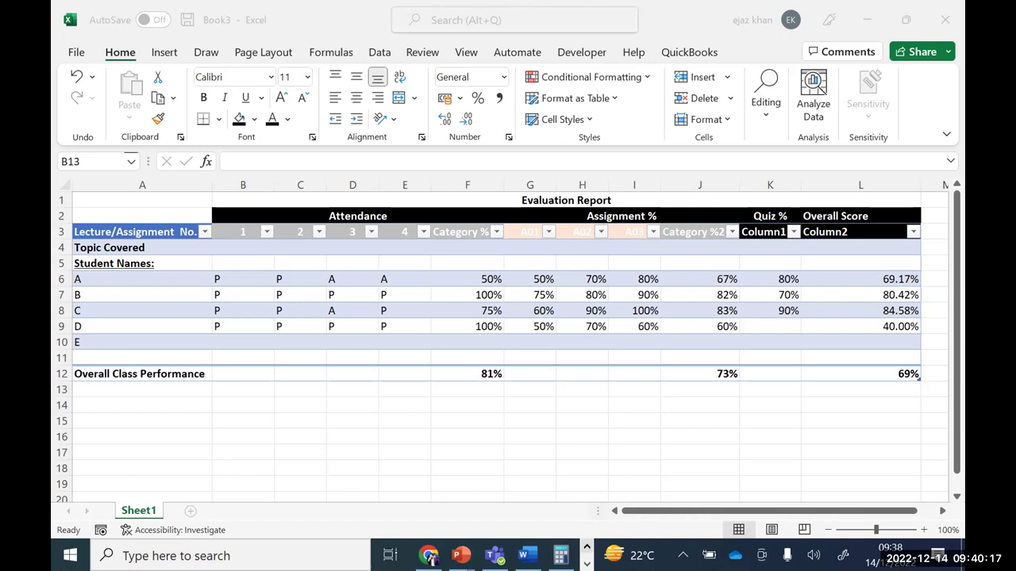
{"action": "mouse_move", "coordinate": [460, 556]}
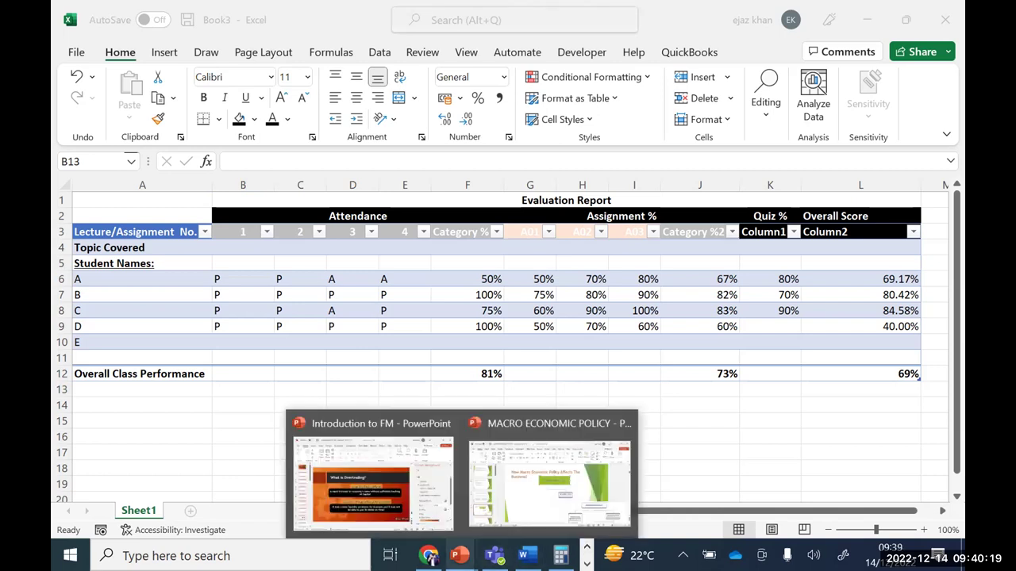
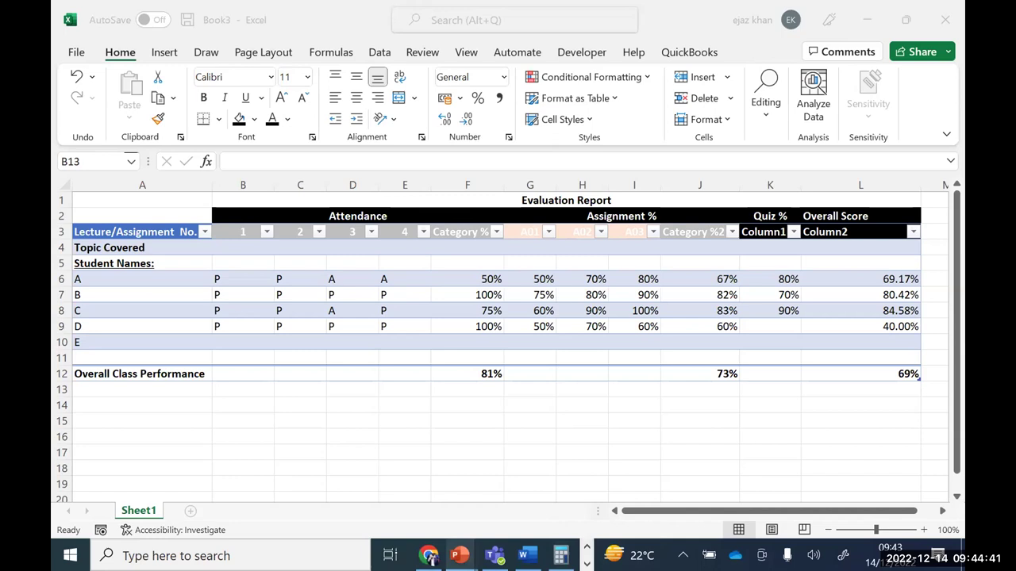
{"action": "mouse_move", "coordinate": [460, 556]}
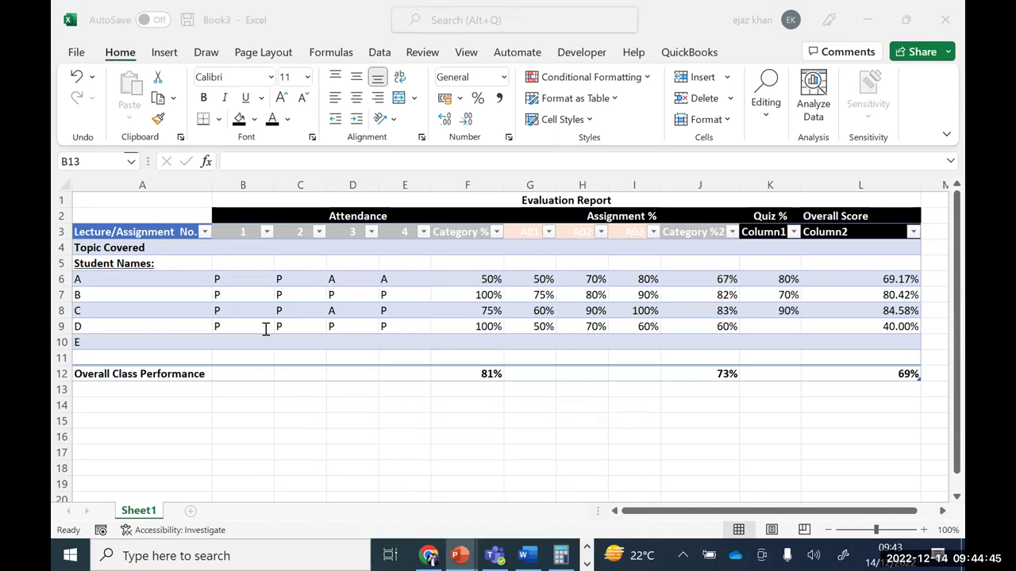
Switch to PowerPoint, close all of its open presentation windows, and minimize the Book3 workbook.
{"action": "key", "text": "alt+Tab"}
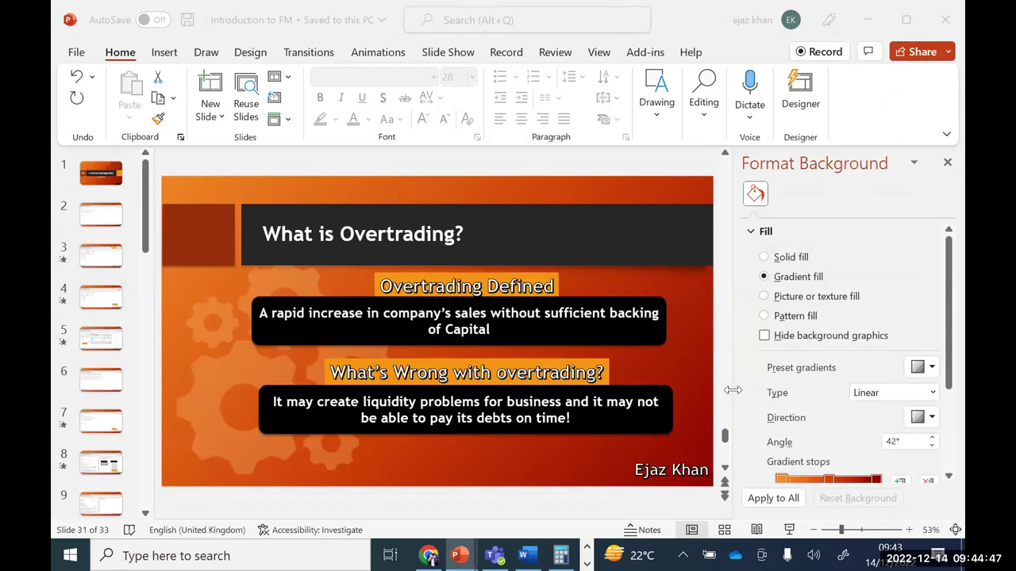
{"action": "left_click_drag", "start_coordinate": [724, 436], "coordinate": [729, 234]}
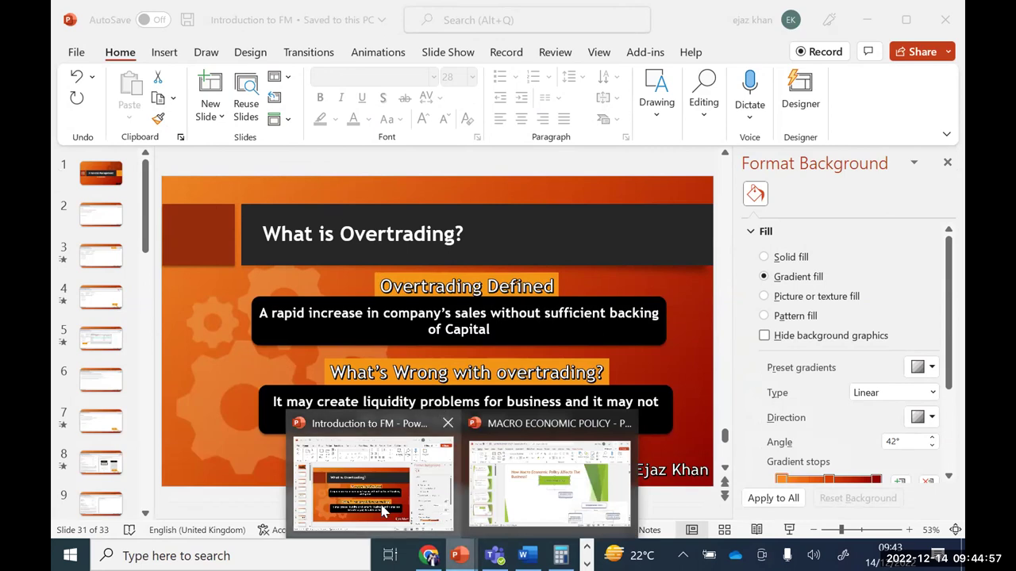
{"action": "left_click", "coordinate": [381, 510]}
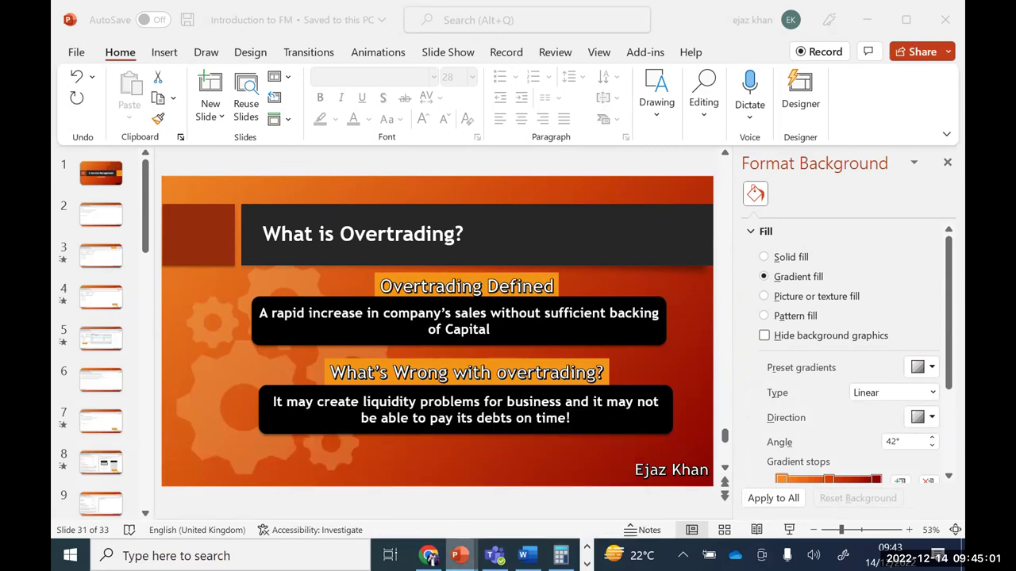
{"action": "right_click", "coordinate": [460, 556]}
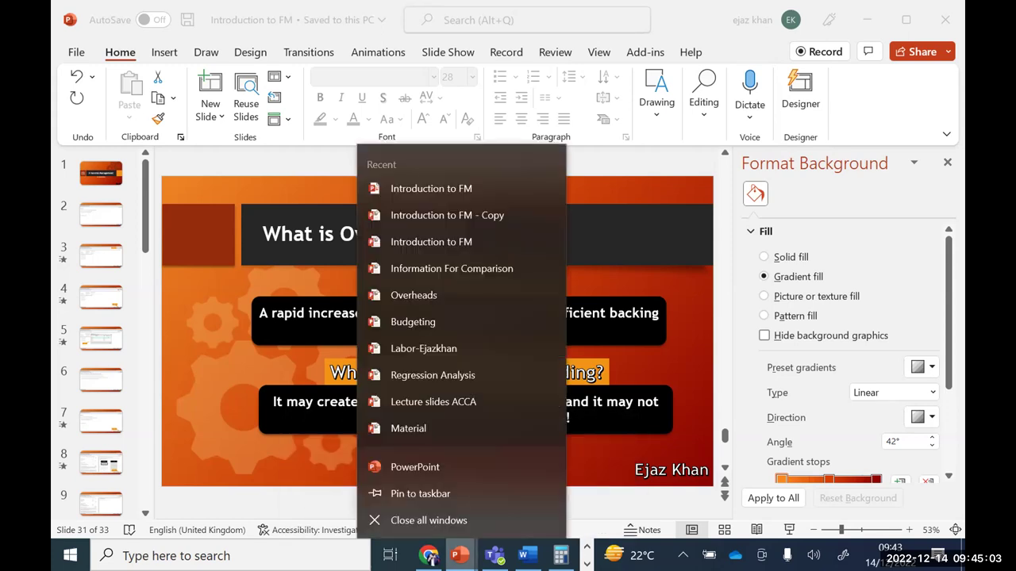
{"action": "left_click", "coordinate": [429, 520]}
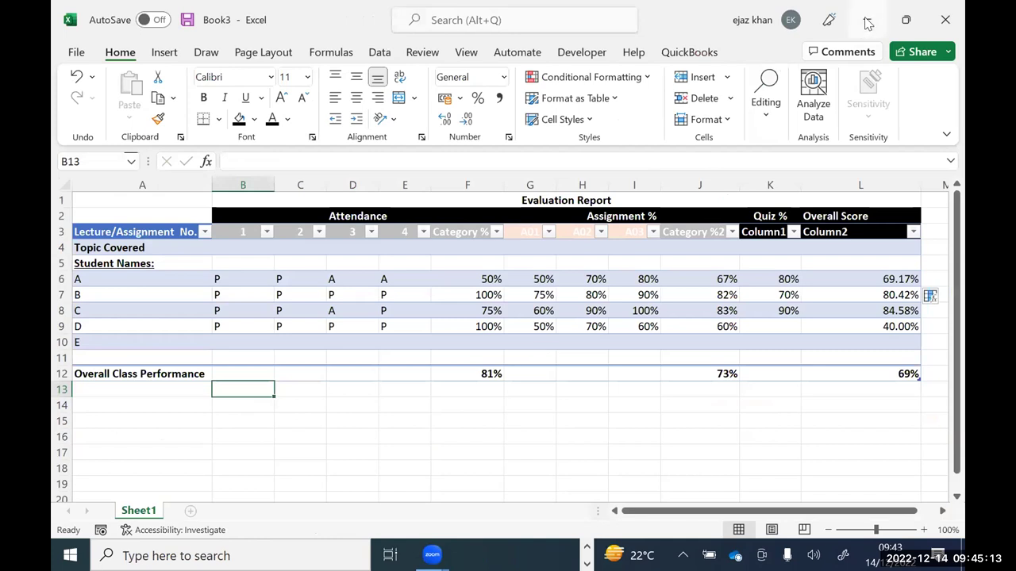
{"action": "left_click", "coordinate": [868, 20]}
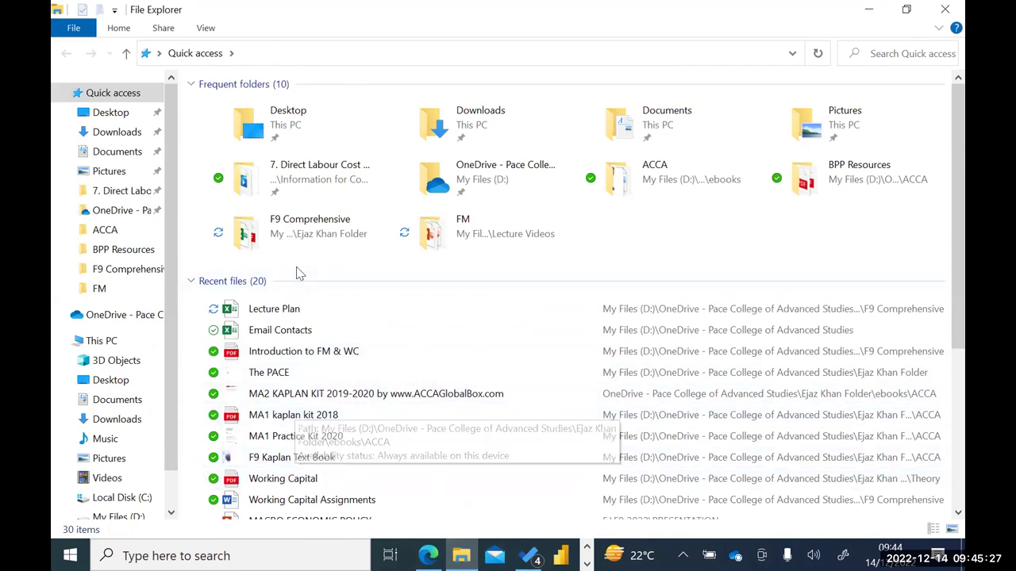
{"action": "left_click", "coordinate": [292, 233]}
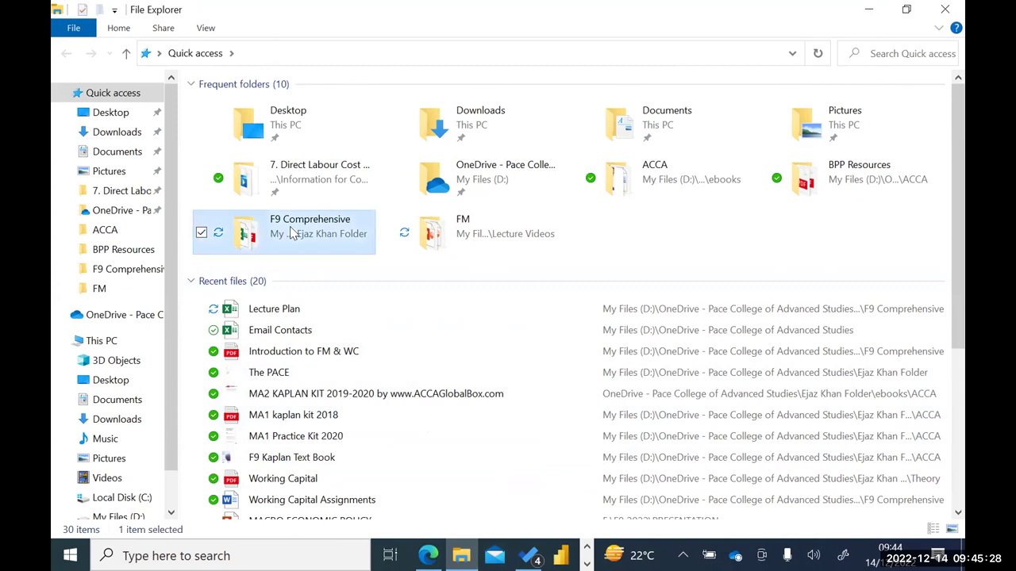
{"action": "left_click", "coordinate": [306, 355]}
{"action": "key", "text": "Down"}
{"action": "key", "text": "Down"}
{"action": "key", "text": "Down"}
{"action": "key", "text": "Down"}
{"action": "key", "text": "Down"}
{"action": "key", "text": "Down"}
{"action": "key", "text": "Down"}
{"action": "key", "text": "Down"}
{"action": "key", "text": "Down"}
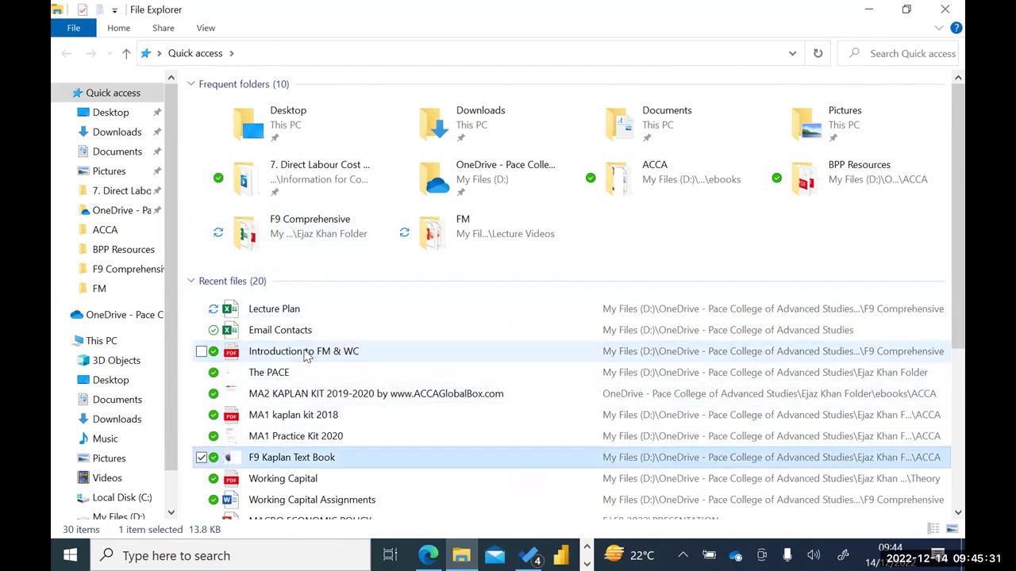
{"action": "key", "text": "Down"}
{"action": "key", "text": "Down"}
{"action": "key", "text": "Down"}
{"action": "key", "text": "Up"}
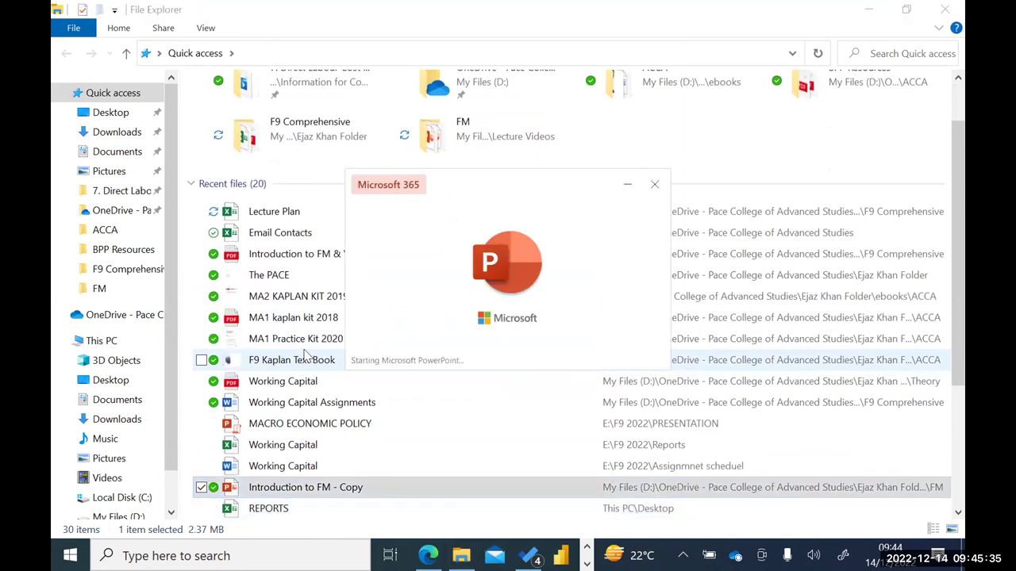
{"action": "left_click", "coordinate": [654, 185]}
Open the Introduction to FM presentation from the recent files in File Explorer and maximize its window.
{"action": "key", "text": "Down"}
{"action": "key", "text": "Down"}
{"action": "key", "text": "Down"}
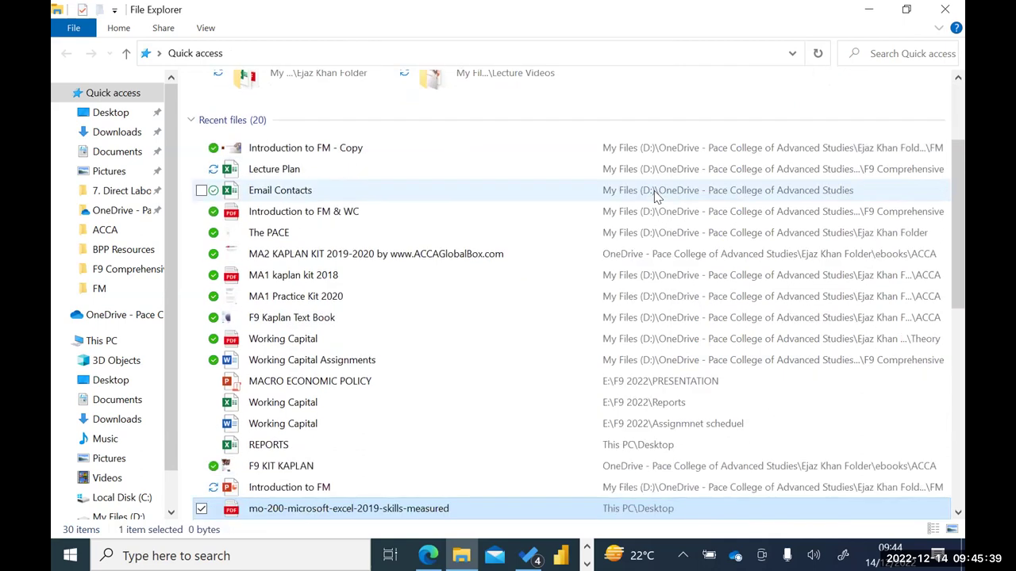
{"action": "key", "text": "Up"}
{"action": "key", "text": "Return"}
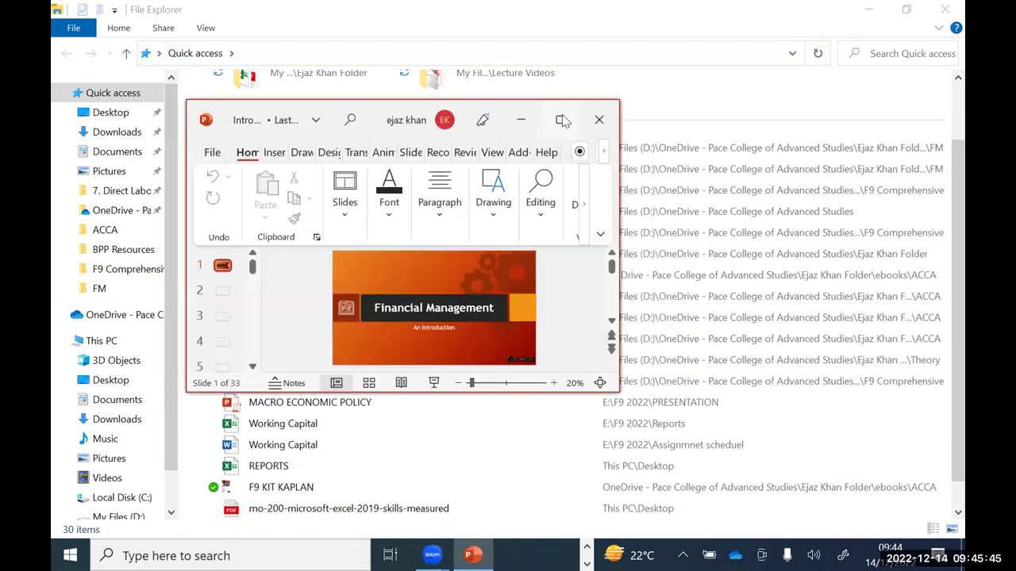
{"action": "left_click", "coordinate": [562, 120]}
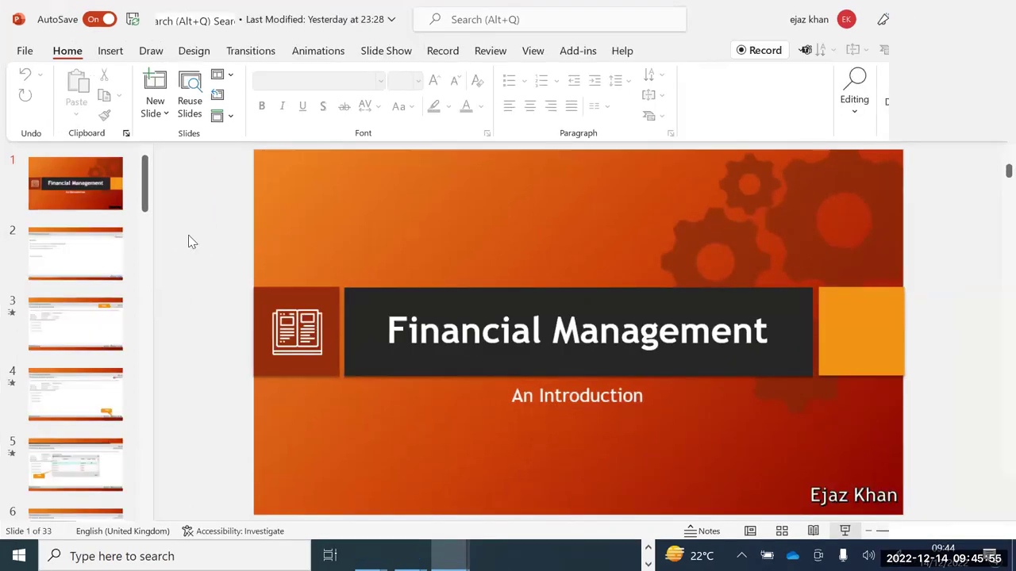
Start the slide show from the Financial Management title slide and set the display to Duplicate Slide Show.
{"action": "key", "text": "alt+F5"}
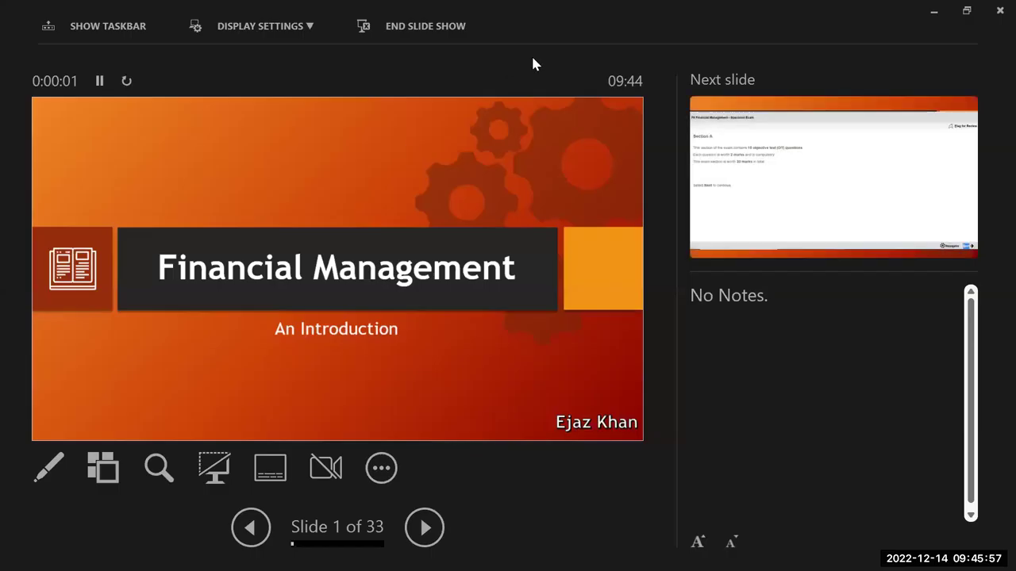
{"action": "left_click", "coordinate": [291, 29]}
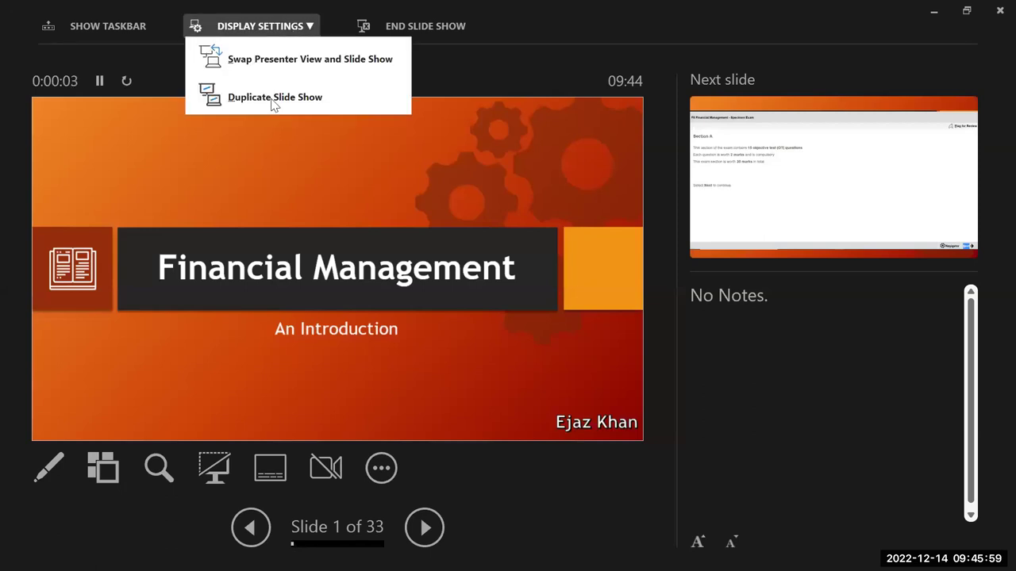
{"action": "left_click", "coordinate": [272, 99]}
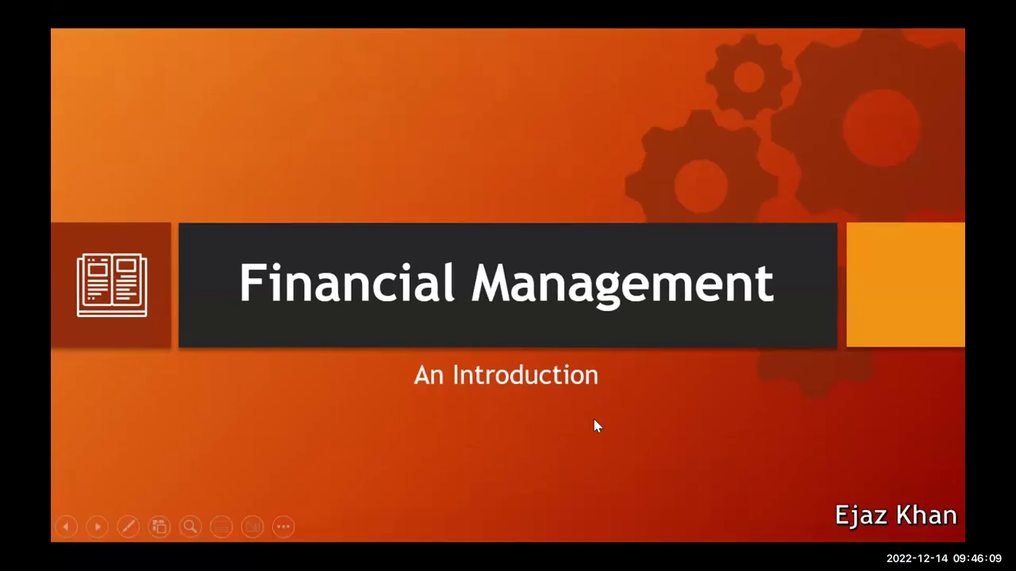
Advance the slide show through the specimen exam's Section A introduction to question 1 and show that question flagged for review.
{"action": "left_click", "coordinate": [595, 420]}
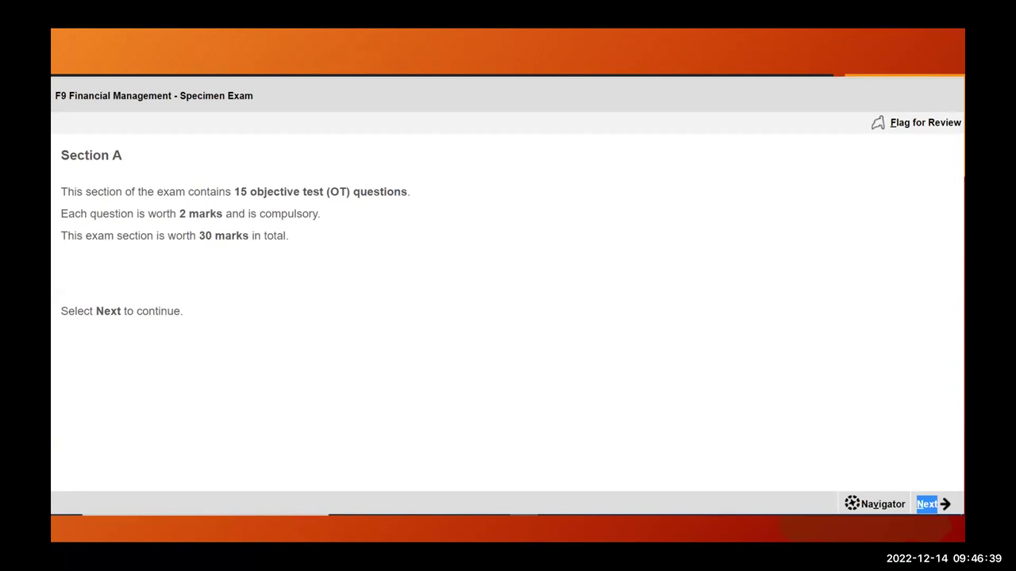
{"action": "key", "text": "alt+n"}
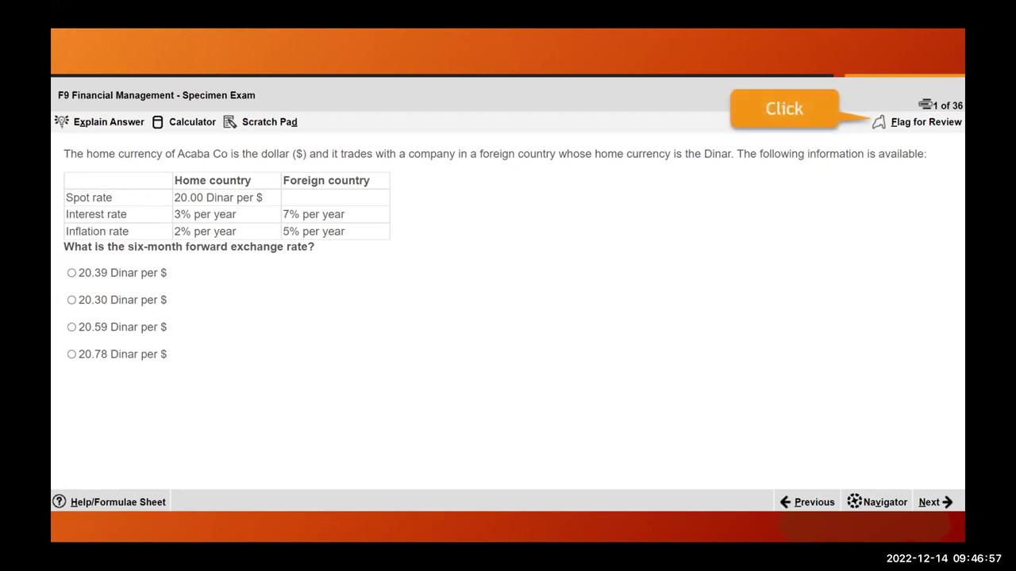
{"action": "left_click", "coordinate": [877, 127]}
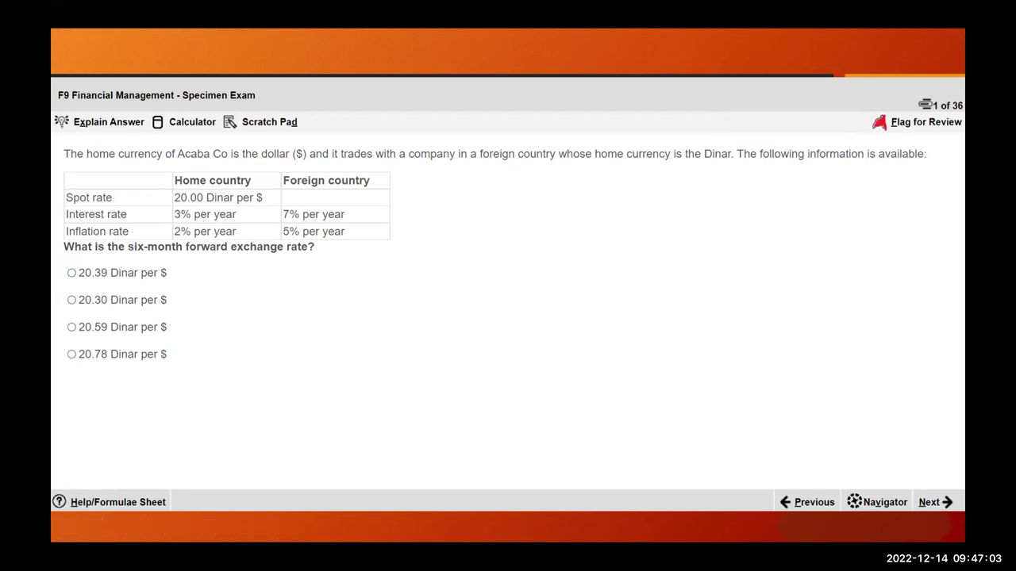
Show the specimen exam's Navigator with the question statuses and go to Question 4.
{"action": "left_click", "coordinate": [860, 508]}
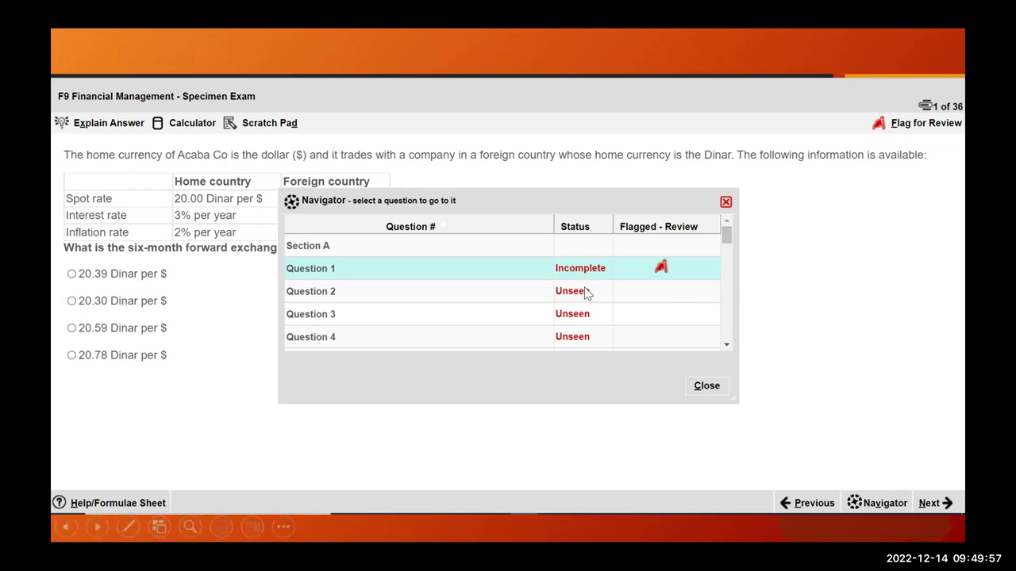
{"action": "left_click", "coordinate": [308, 341]}
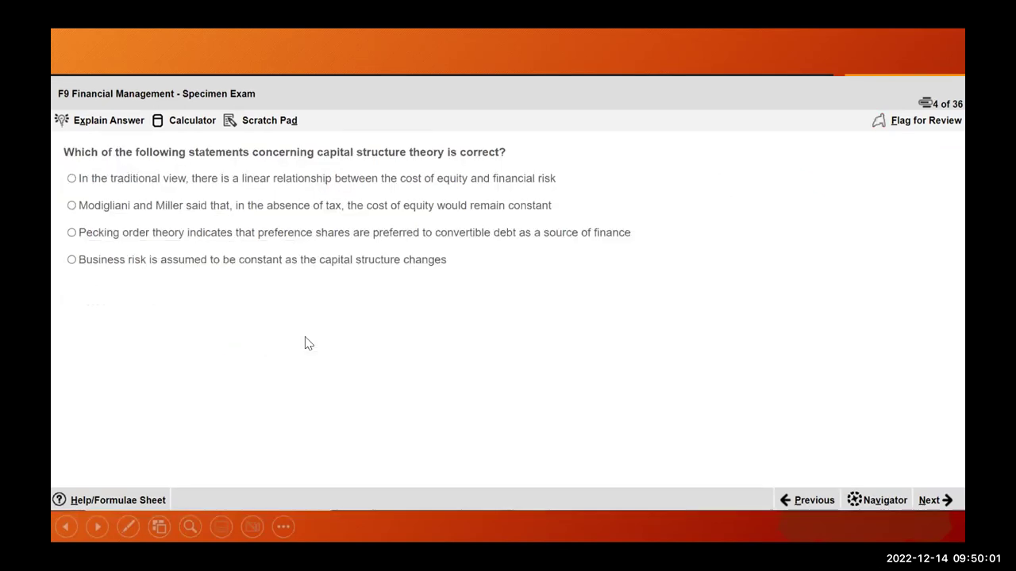